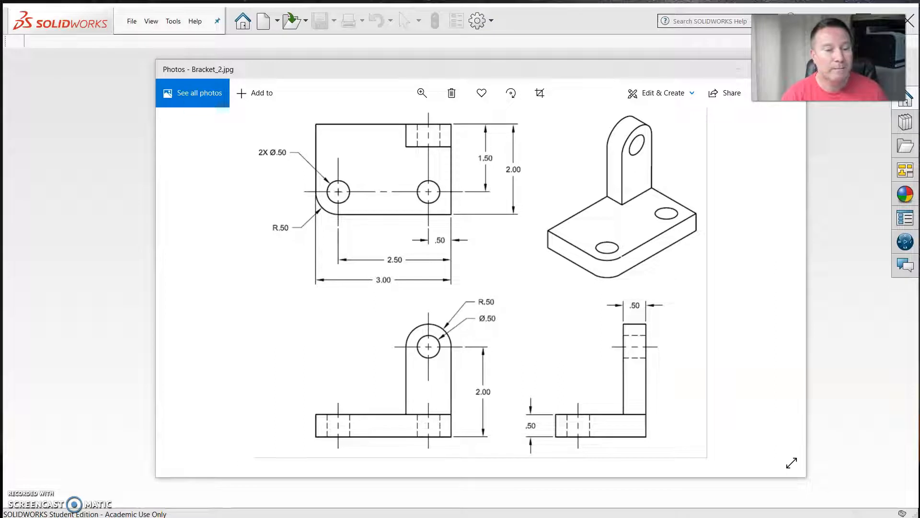
- Create a new part and set its document units to IPS (inch, pound, second)
left_click(111, 197)
left_click(132, 22)
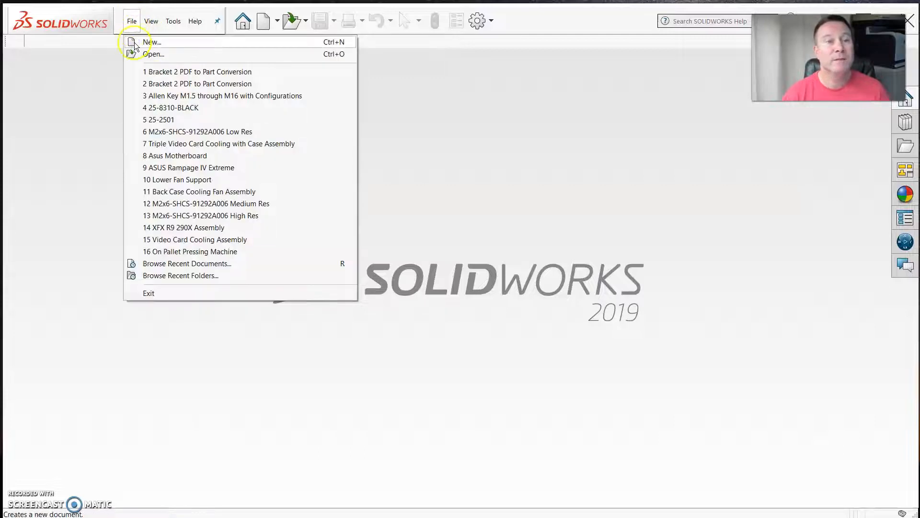
left_click(134, 42)
left_click(233, 375)
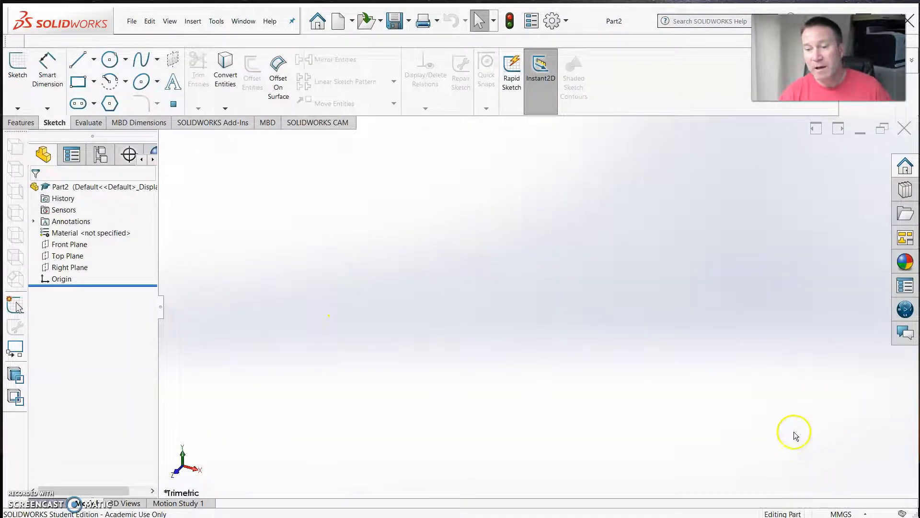
left_click(848, 513)
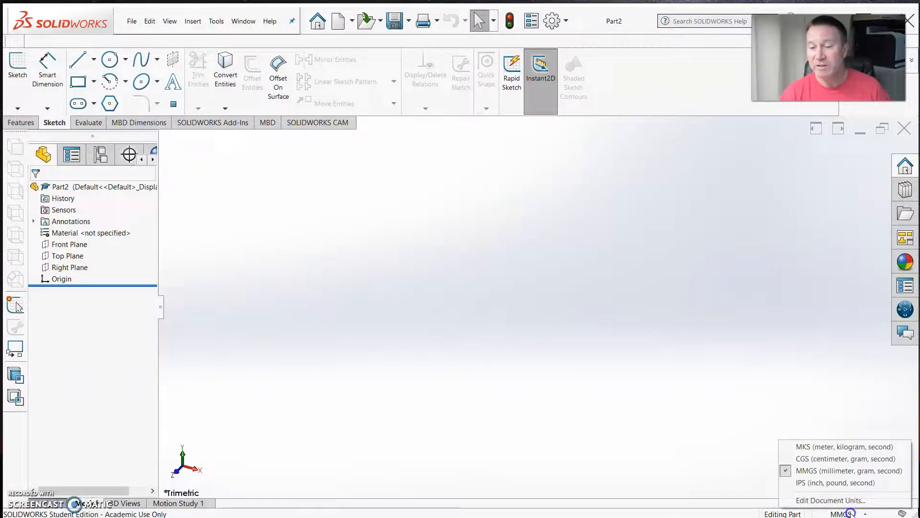
left_click(828, 483)
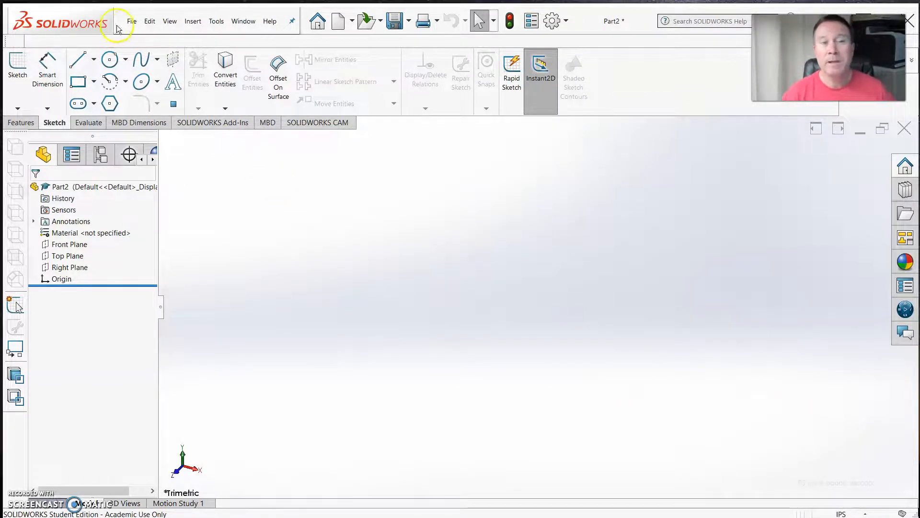
- Save the part as Bracket 2 in the Sample CAD folder
left_click(131, 21)
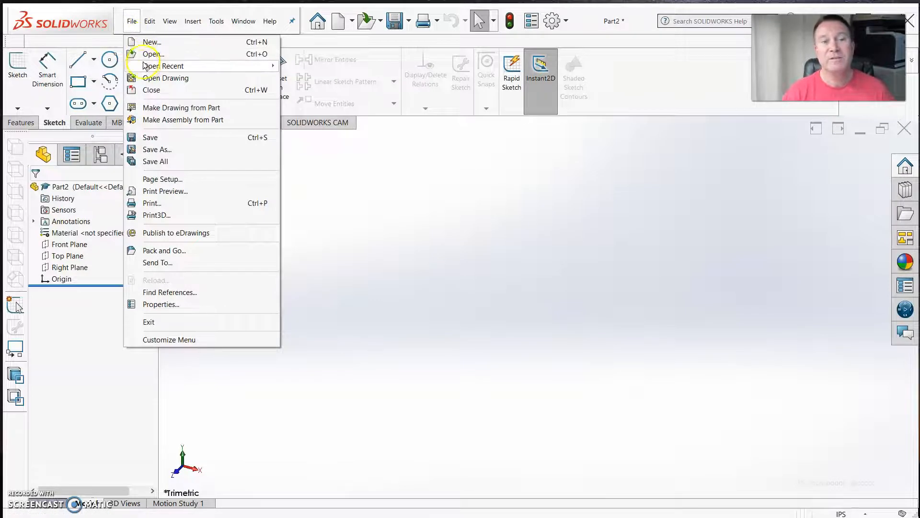
left_click(151, 138)
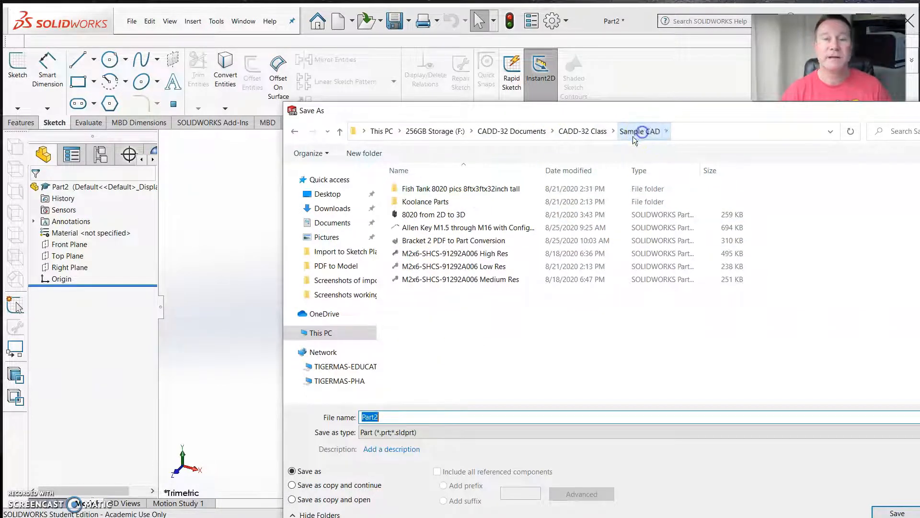
left_click_drag(392, 416, 334, 416)
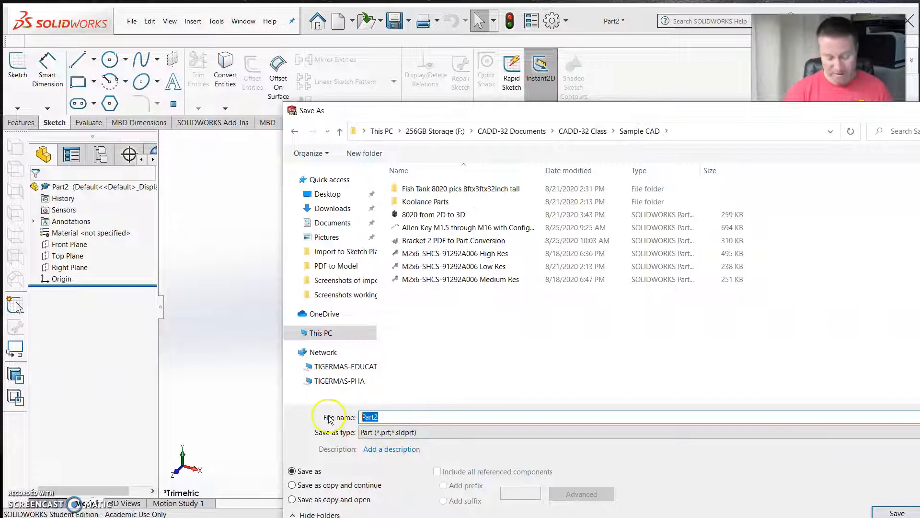
type("Bracket")
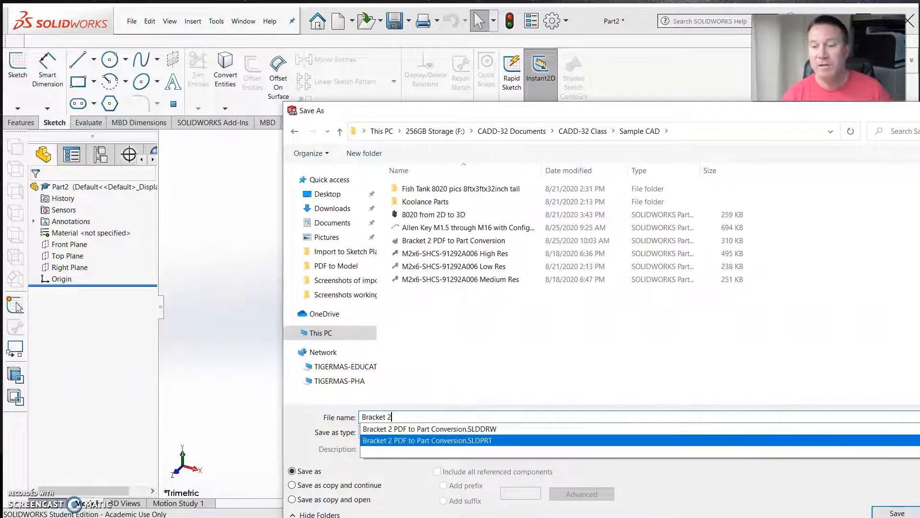
left_click(896, 512)
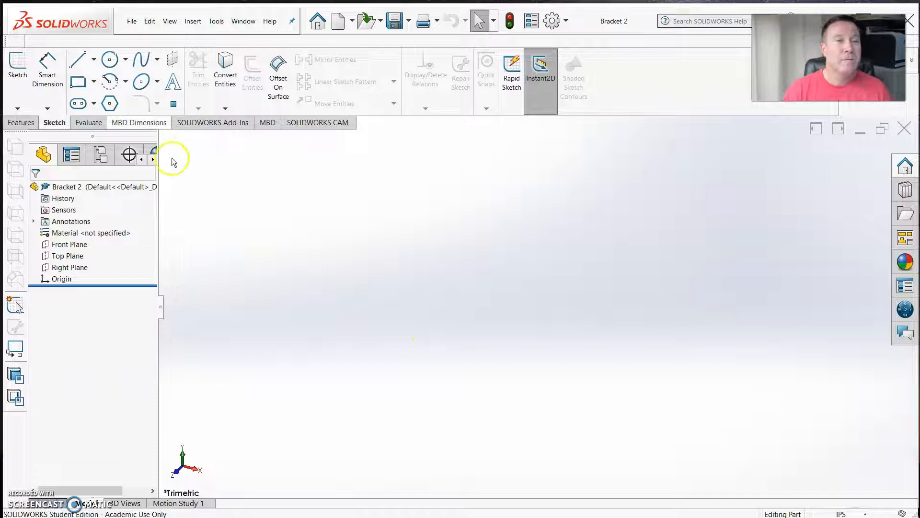
- Start a sketch on the Top Plane and insert the Bracket 2 image as a sketch picture
left_click(17, 76)
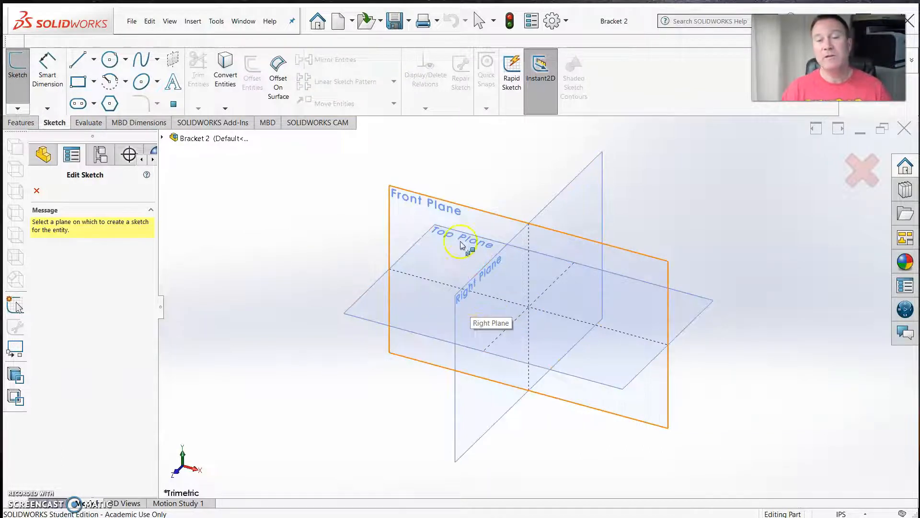
left_click(450, 229)
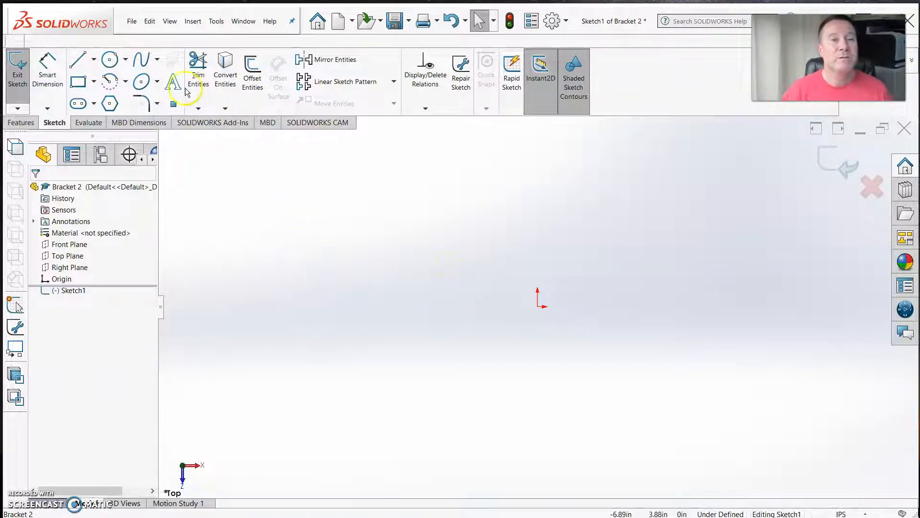
left_click(222, 24)
left_click(244, 21)
left_click(216, 24)
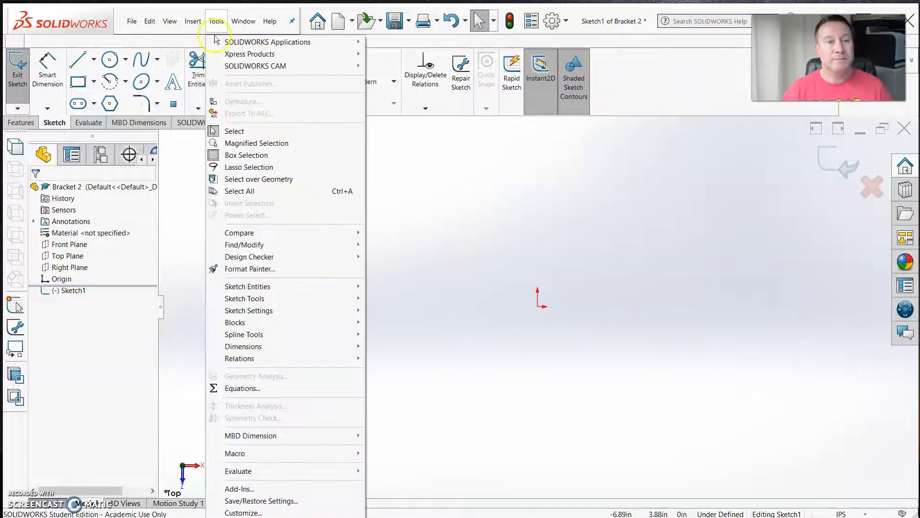
mouse_move(251, 301)
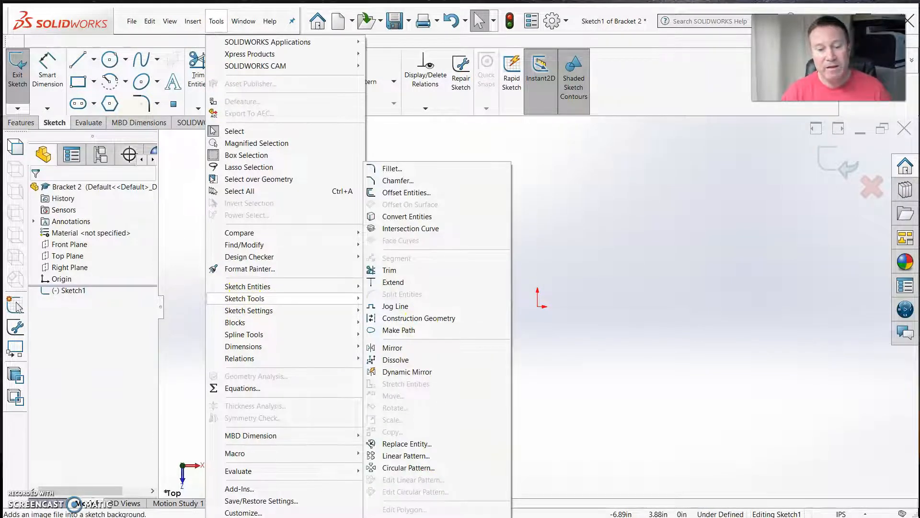
left_click(406, 517)
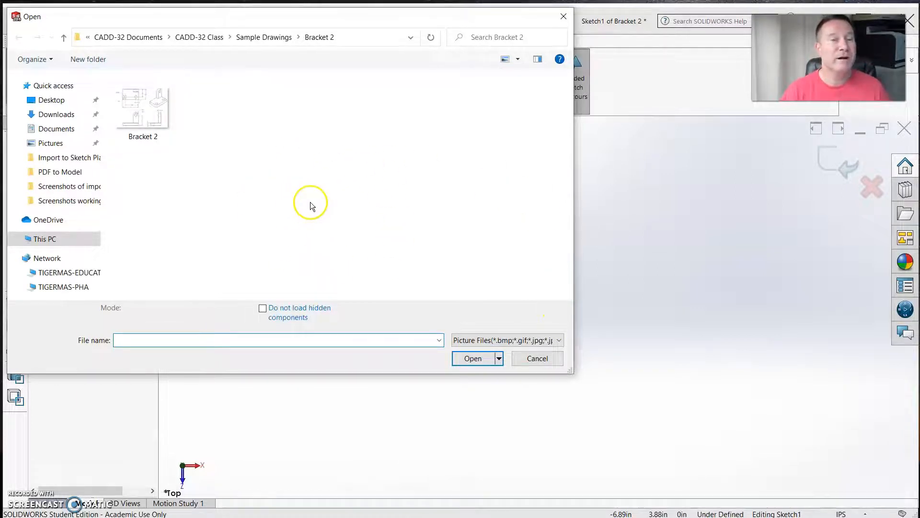
left_click(149, 115)
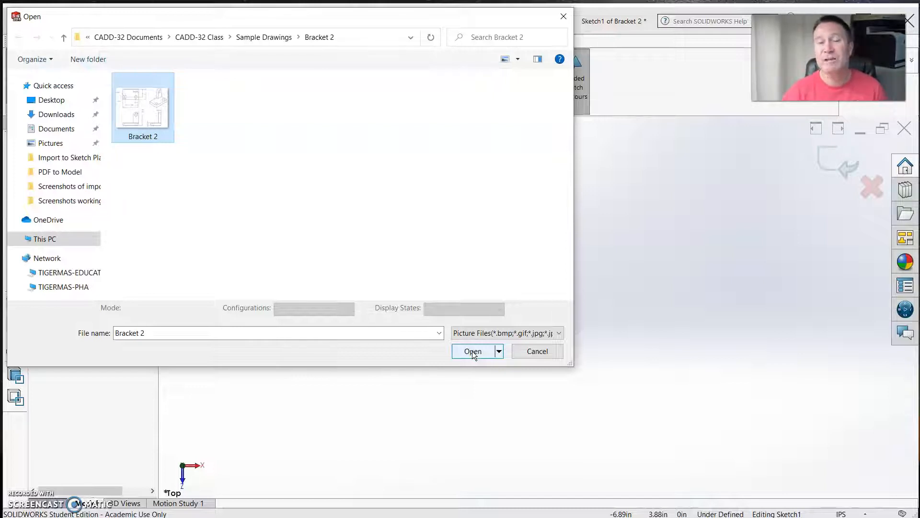
left_click(473, 352)
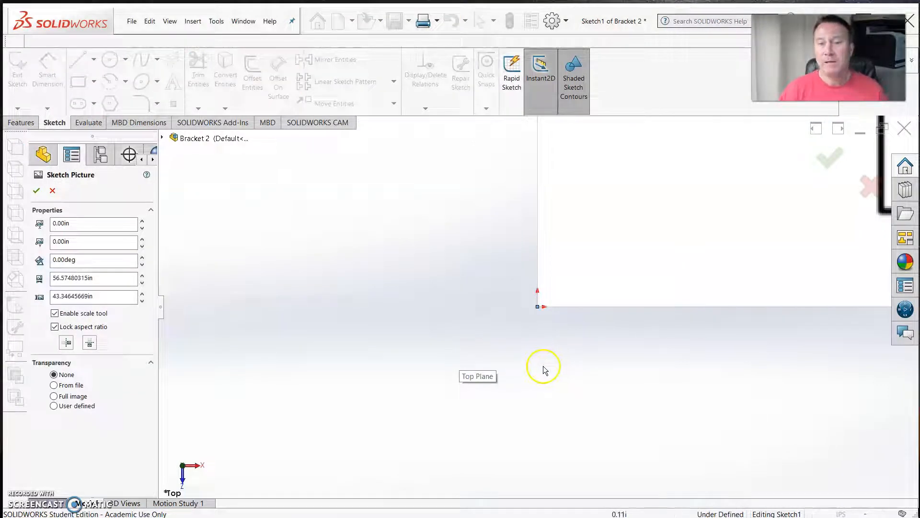
- Move the sketch picture so the upper-left corner of the drawing's top view lies near the origin
scroll(597, 278, "down", 5)
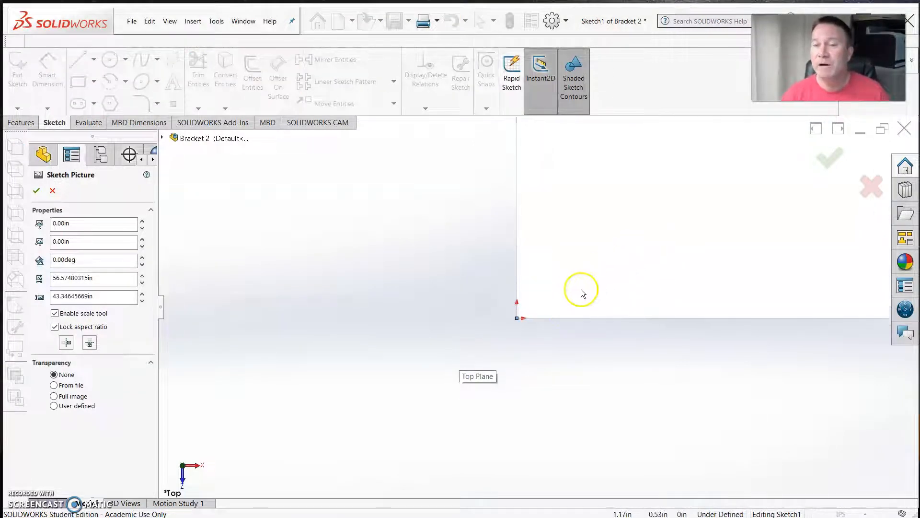
scroll(599, 281, "up", 6)
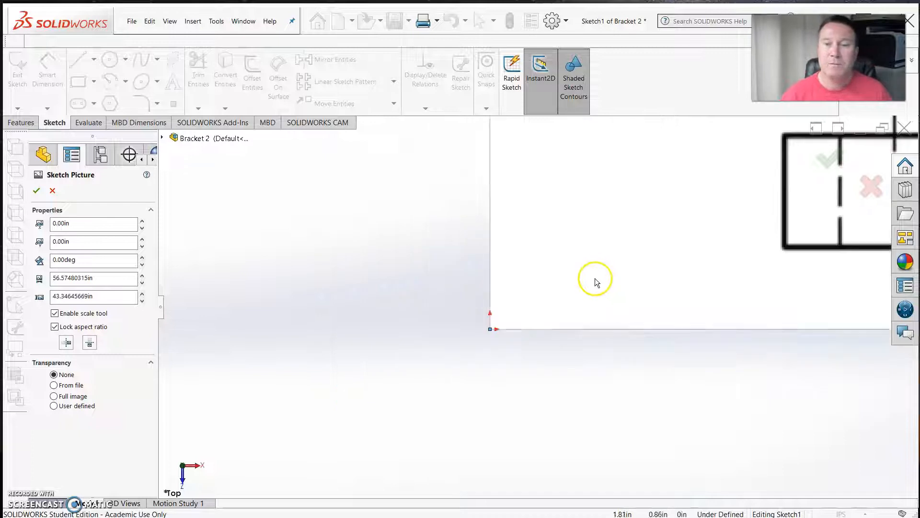
scroll(623, 196, "down", 4)
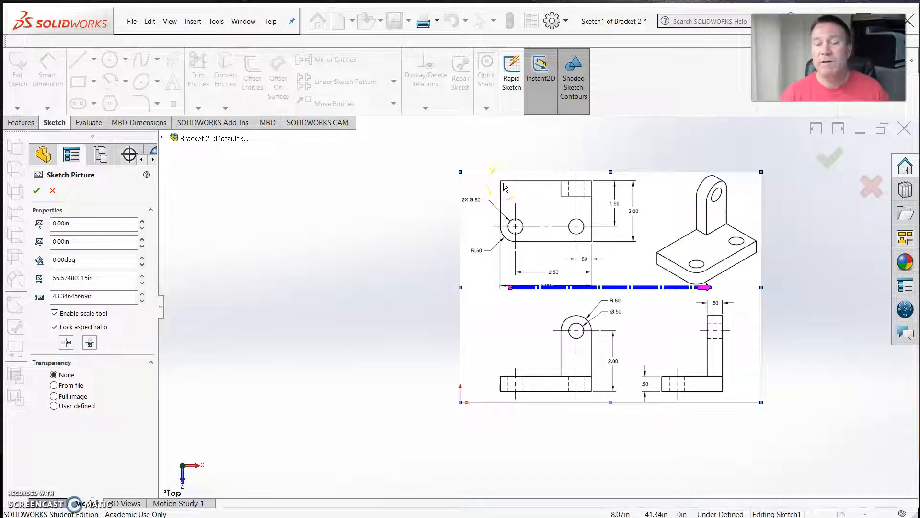
scroll(534, 223, "down", 6)
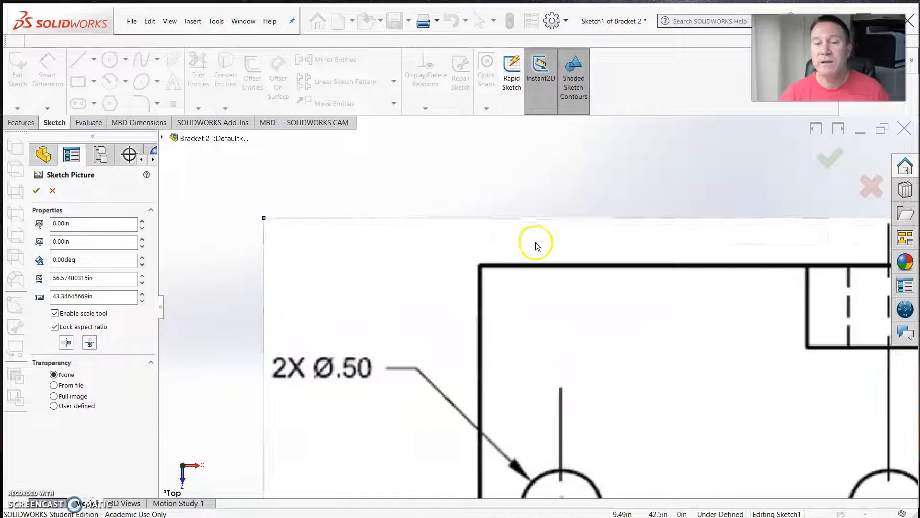
scroll(522, 237, "down", 3)
scroll(454, 188, "down", 1)
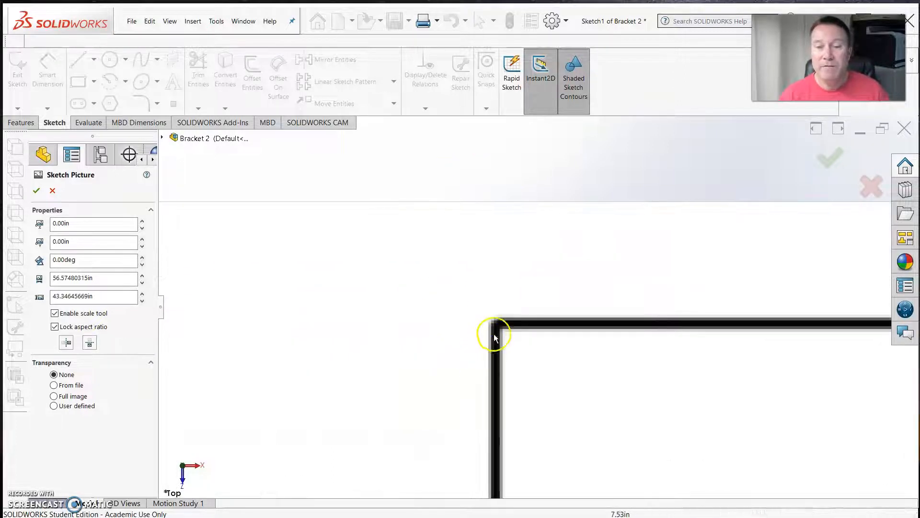
mouse_move(499, 324)
left_mouse_down()
mouse_move(495, 199)
mouse_move(536, 210)
mouse_move(497, 189)
mouse_move(508, 205)
mouse_move(501, 195)
mouse_move(517, 203)
mouse_move(498, 235)
mouse_move(516, 220)
mouse_move(501, 386)
mouse_move(542, 408)
mouse_move(549, 386)
mouse_move(501, 324)
mouse_move(506, 360)
mouse_move(551, 355)
mouse_move(558, 332)
mouse_move(528, 282)
mouse_move(518, 294)
mouse_move(520, 326)
mouse_move(526, 307)
mouse_move(509, 304)
mouse_move(538, 325)
mouse_move(524, 292)
mouse_move(512, 310)
mouse_move(525, 308)
left_mouse_up()
- Fine-tune the picture's position to about X -7.560 in, Y -41.693 in, centering the top view's corner line on the origin
scroll(491, 263, "up", 8)
scroll(488, 240, "up", 6)
scroll(499, 234, "up", 3)
scroll(509, 422, "down", 2)
scroll(547, 406, "down", 3)
scroll(513, 310, "up", 3)
scroll(484, 383, "down", 4)
scroll(552, 354, "down", 14)
scroll(519, 292, "down", 6)
scroll(522, 321, "down", 2)
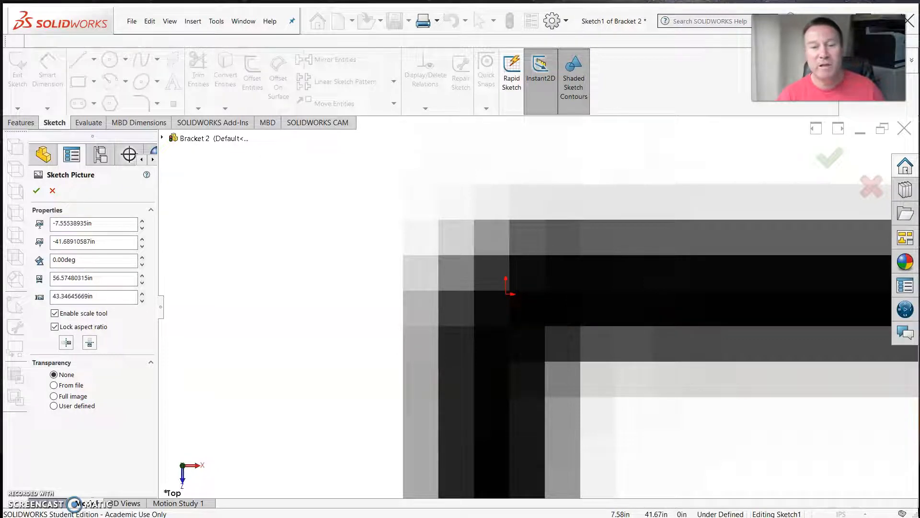
left_click_drag(525, 308, 521, 312)
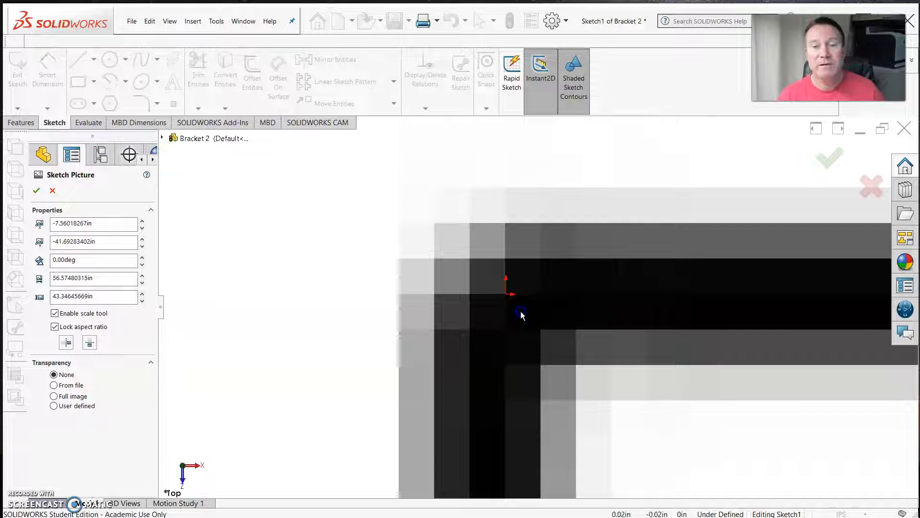
- Place the scale line's start point on the origin at the top view's upper-left corner
scroll(596, 240, "up", 8)
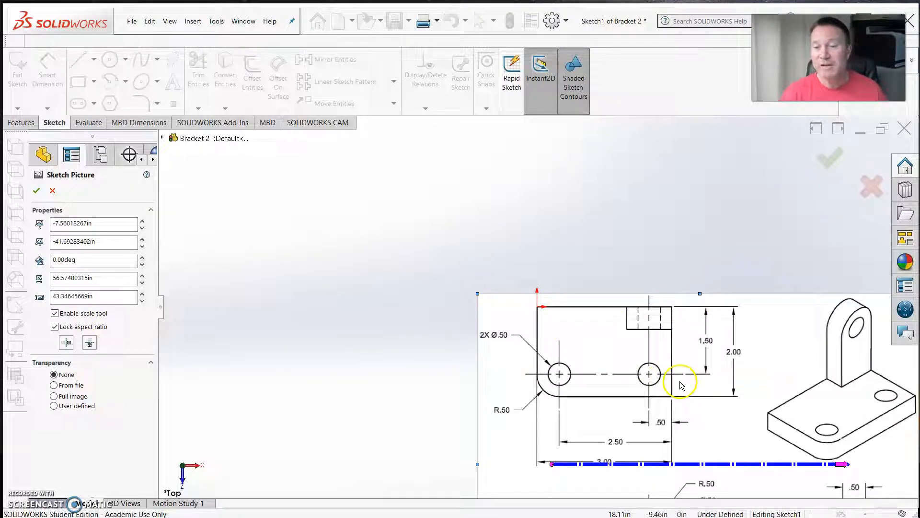
scroll(602, 320, "up", 2)
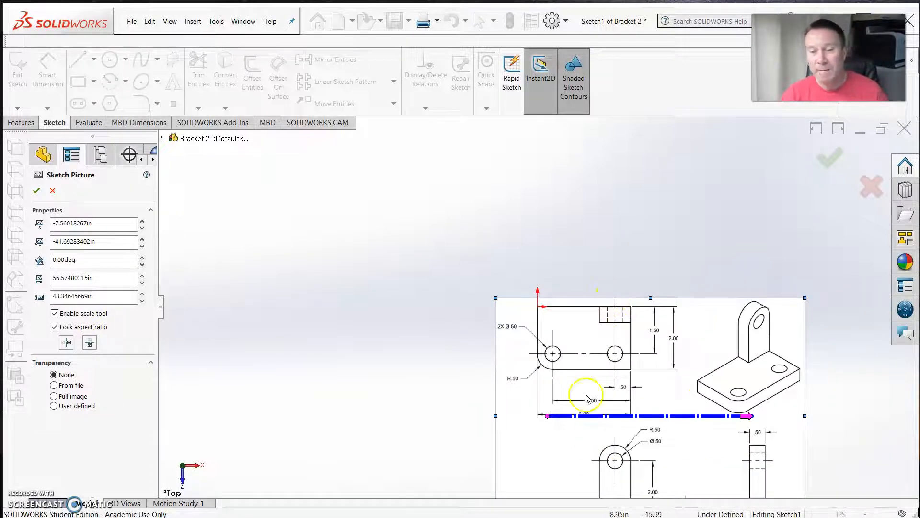
scroll(568, 435, "down", 1)
scroll(567, 437, "down", 2)
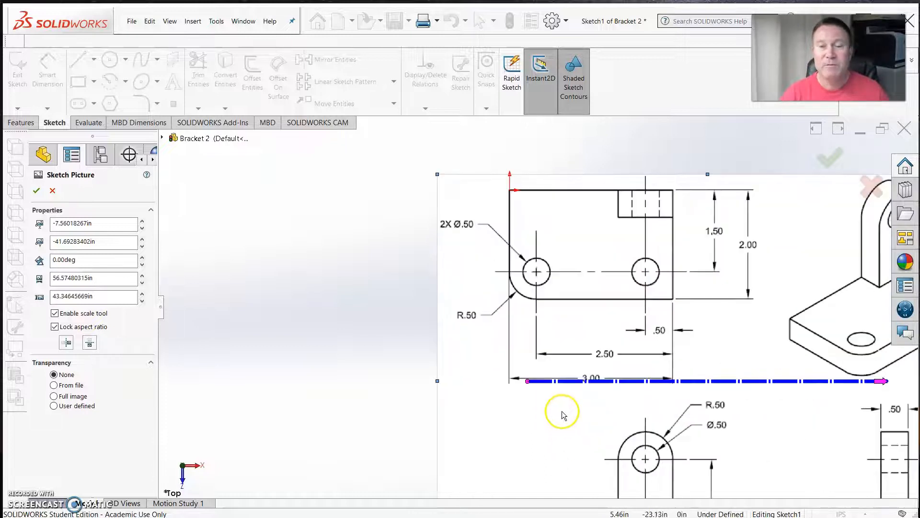
scroll(551, 397, "down", 2)
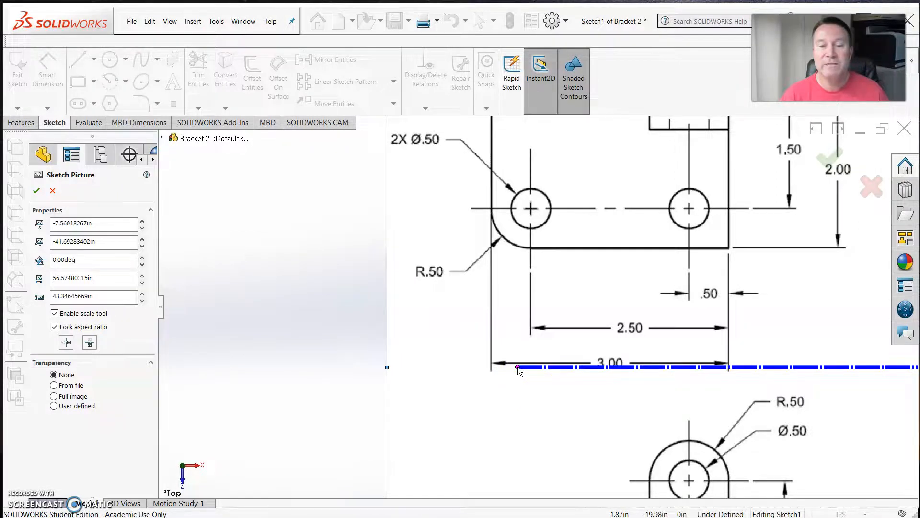
left_click_drag(517, 367, 543, 286)
scroll(503, 373, "up", 5)
scroll(512, 344, "down", 1)
scroll(532, 211, "down", 1)
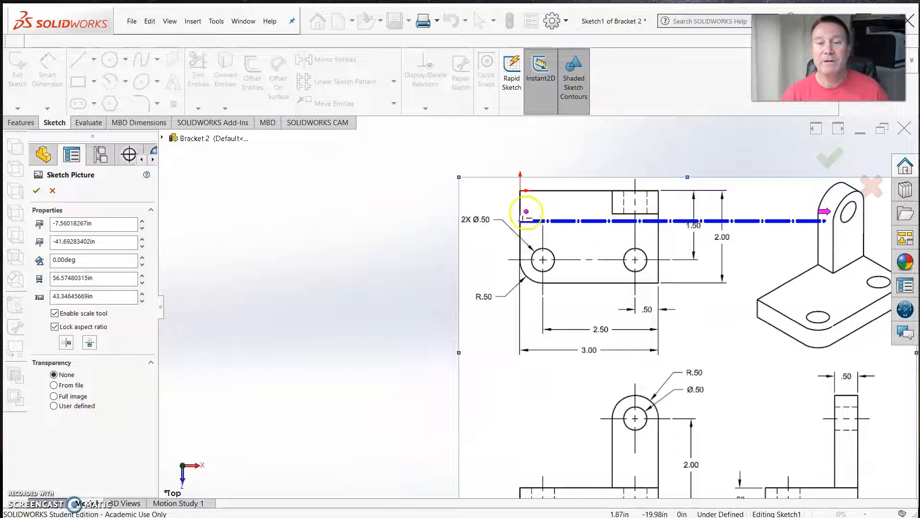
scroll(517, 256, "down", 2)
scroll(561, 225, "down", 1)
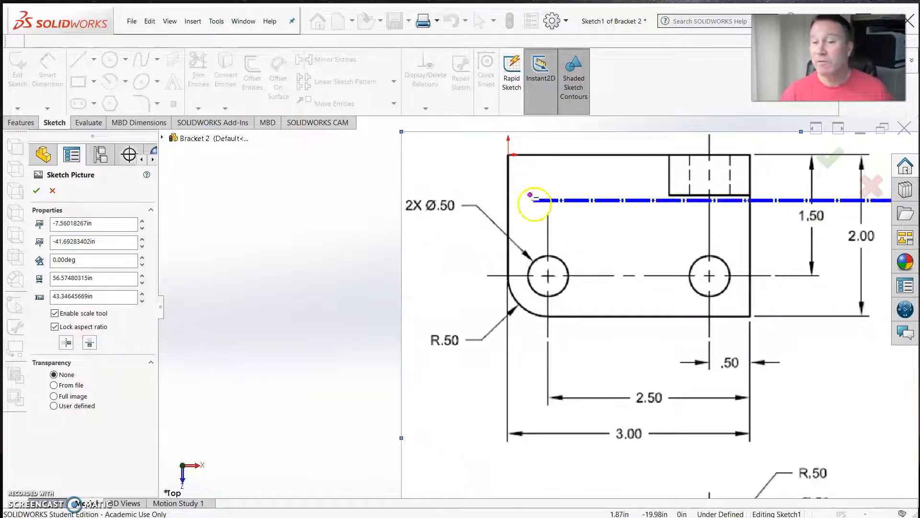
scroll(530, 194, "down", 1)
scroll(487, 334, "up", 3)
scroll(534, 214, "down", 6)
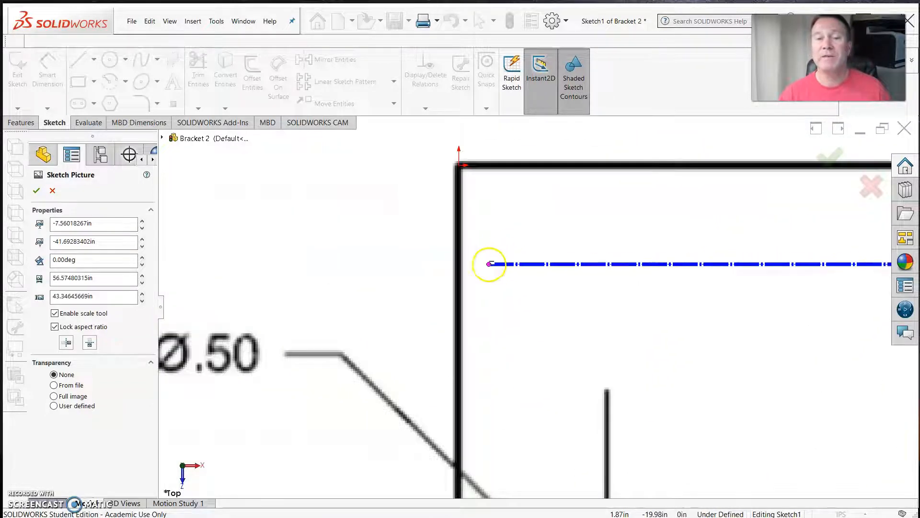
left_click_drag(461, 177, 459, 163)
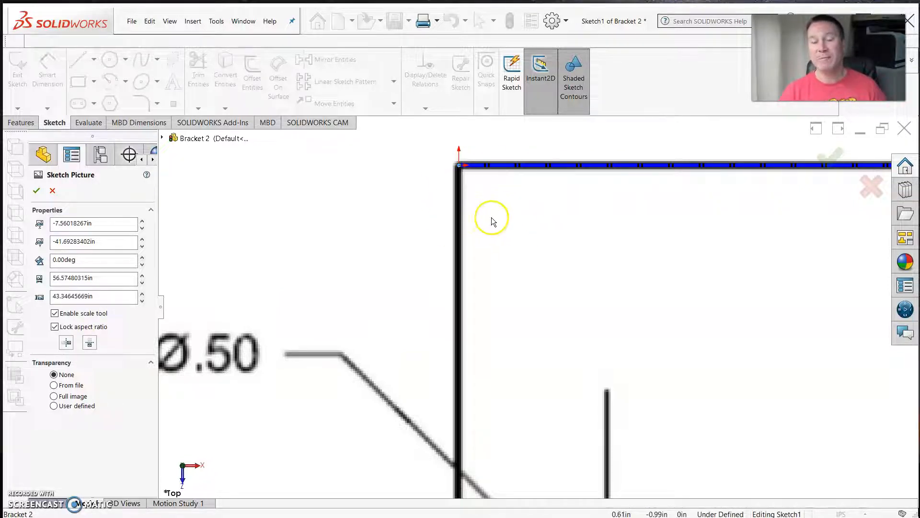
- Place the scale line's arrow end on the upper-right corner of the top view, within the thickness of its outline
scroll(540, 211, "up", 3)
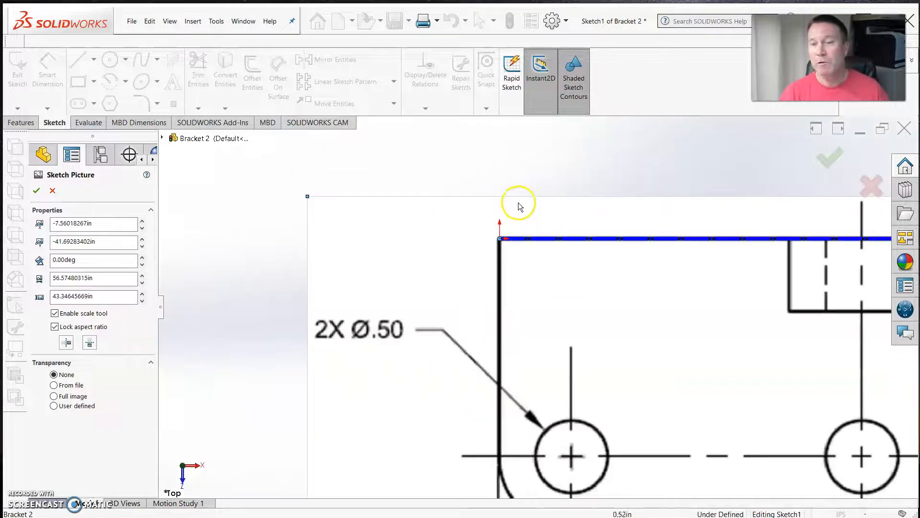
scroll(564, 298, "down", 1)
scroll(565, 185, "up", 4)
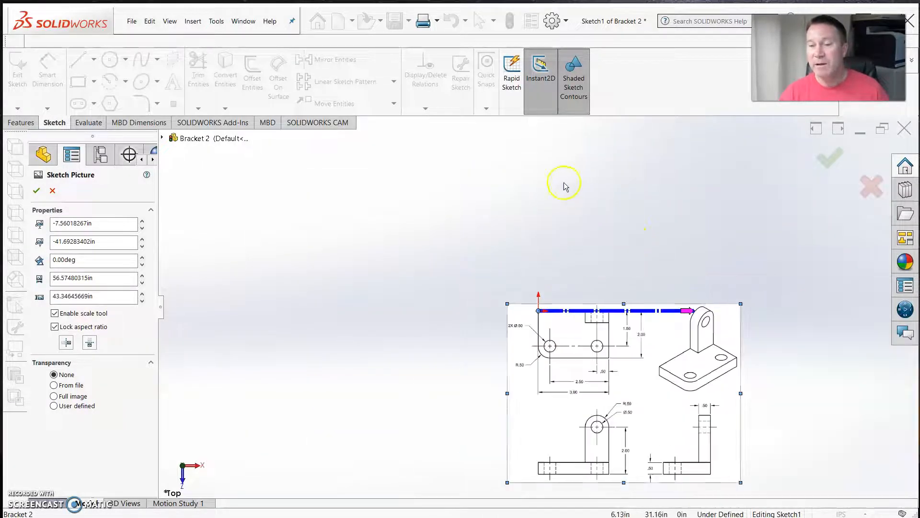
scroll(623, 326, "down", 5)
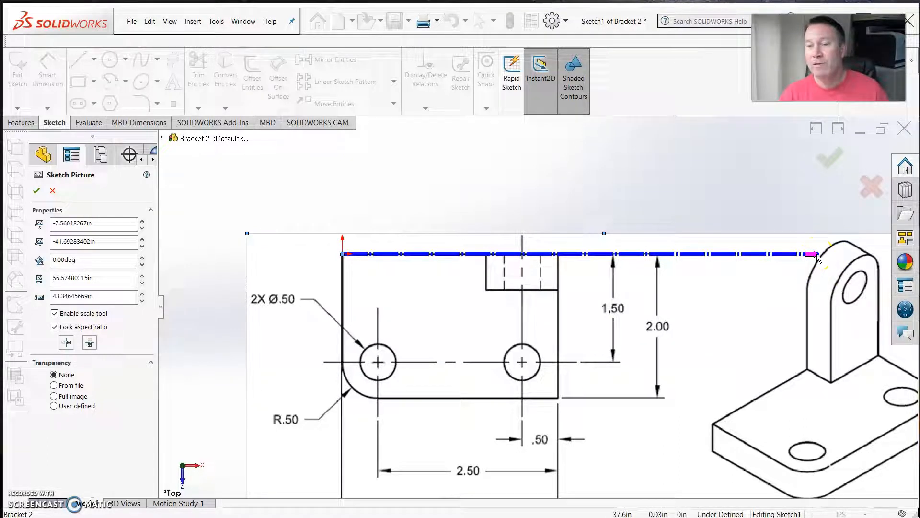
mouse_move(816, 254)
left_mouse_down()
mouse_move(709, 243)
mouse_move(752, 238)
mouse_move(755, 209)
mouse_move(735, 300)
mouse_move(740, 179)
mouse_move(724, 304)
mouse_move(740, 214)
mouse_move(709, 138)
mouse_move(721, 267)
mouse_move(724, 196)
mouse_move(662, 238)
mouse_move(657, 188)
mouse_move(623, 238)
mouse_move(605, 187)
mouse_move(589, 206)
mouse_move(606, 263)
mouse_move(599, 247)
left_mouse_up()
left_click_drag(612, 195, 589, 235)
scroll(540, 289, "down", 10)
scroll(565, 263, "down", 10)
mouse_move(589, 235)
left_mouse_down()
mouse_move(596, 212)
mouse_move(583, 255)
mouse_move(557, 277)
mouse_move(569, 278)
mouse_move(551, 318)
mouse_move(570, 267)
left_mouse_up()
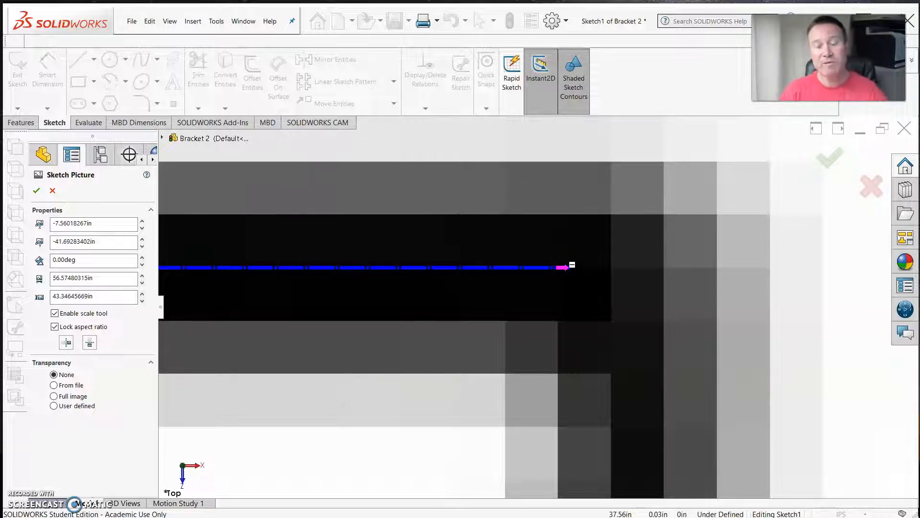
- Extend the scale line's arrow end to the middle of the top view's right edge line and set its distance to 3 in
mouse_move(572, 265)
left_mouse_down()
mouse_move(551, 273)
mouse_move(557, 263)
mouse_move(636, 268)
mouse_move(540, 409)
mouse_move(516, 412)
mouse_move(684, 402)
mouse_move(807, 413)
mouse_move(682, 412)
mouse_move(614, 233)
mouse_move(633, 230)
mouse_move(640, 328)
mouse_move(618, 265)
mouse_move(598, 267)
mouse_move(636, 265)
left_mouse_up()
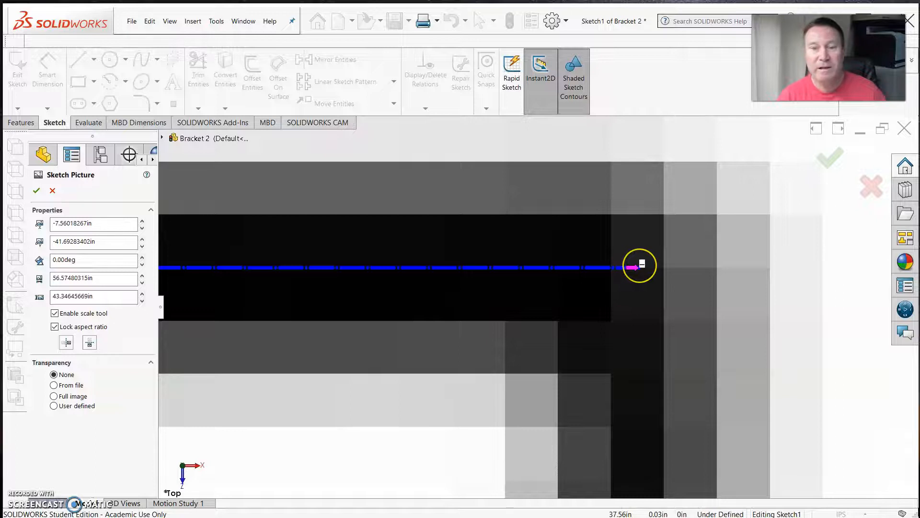
left_click_drag(642, 263, 642, 263)
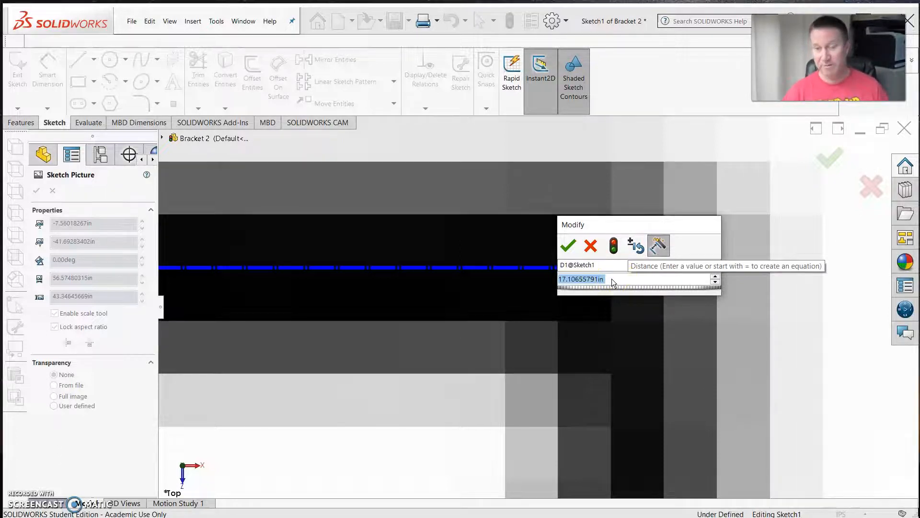
type("3")
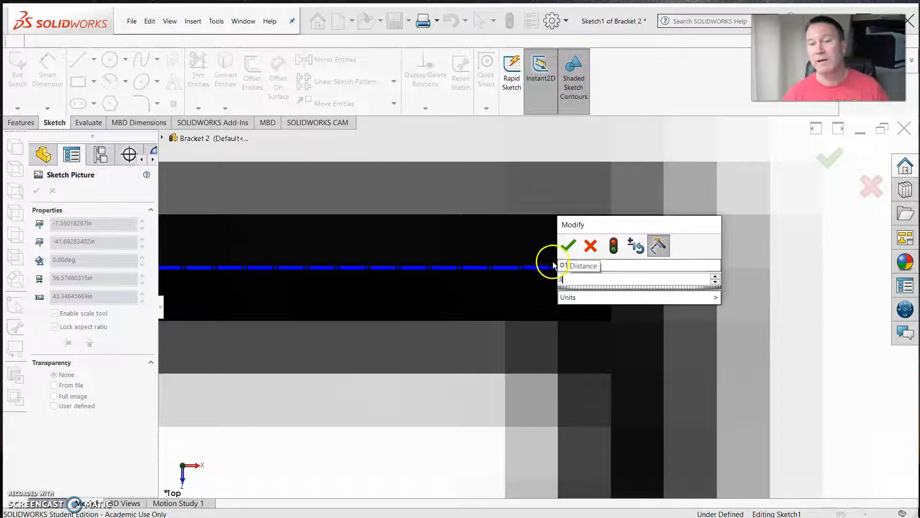
left_click(567, 246)
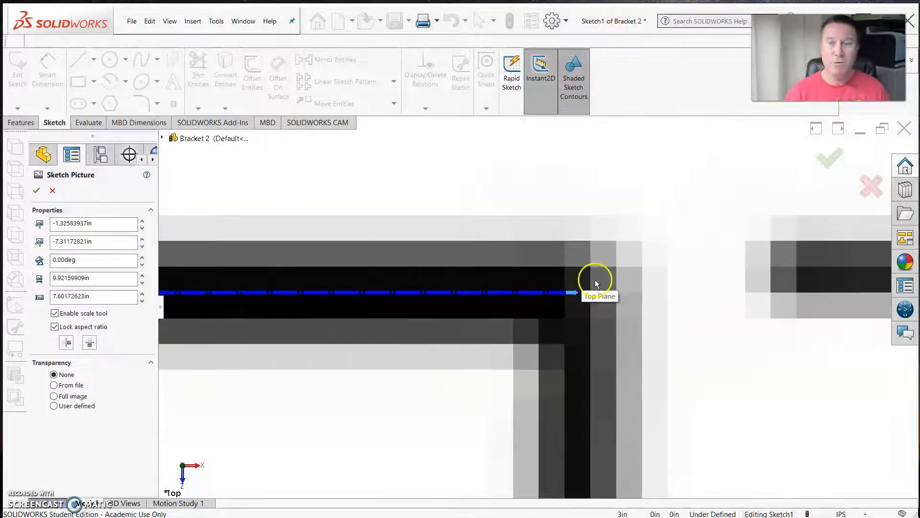
- Examine the scaled drawing picture against the origin and its dimensions, orbit around it, and return to the top view
scroll(550, 255, "up", 10)
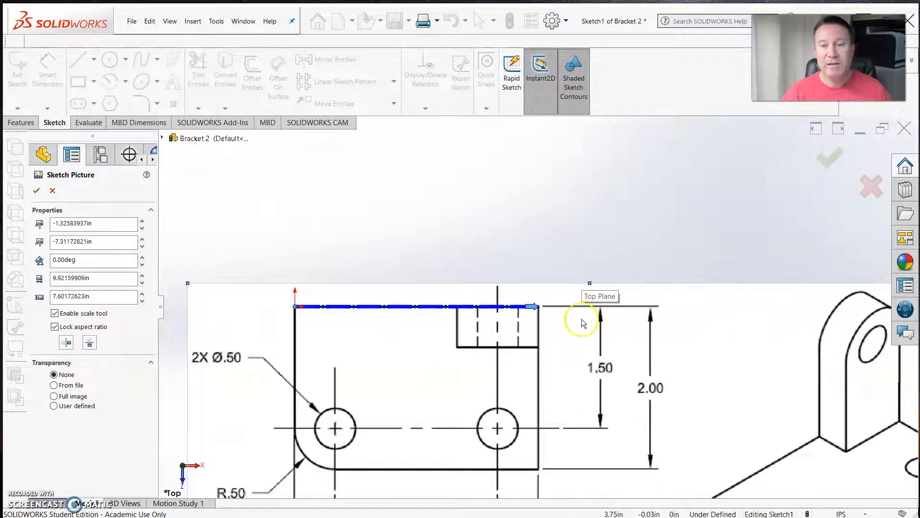
scroll(537, 308, "up", 2)
scroll(409, 464, "up", 2)
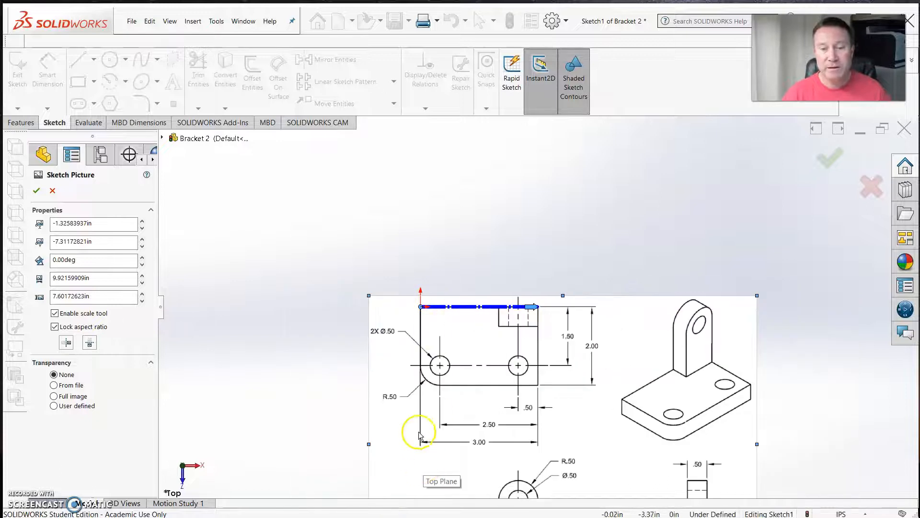
scroll(545, 444, "down", 1)
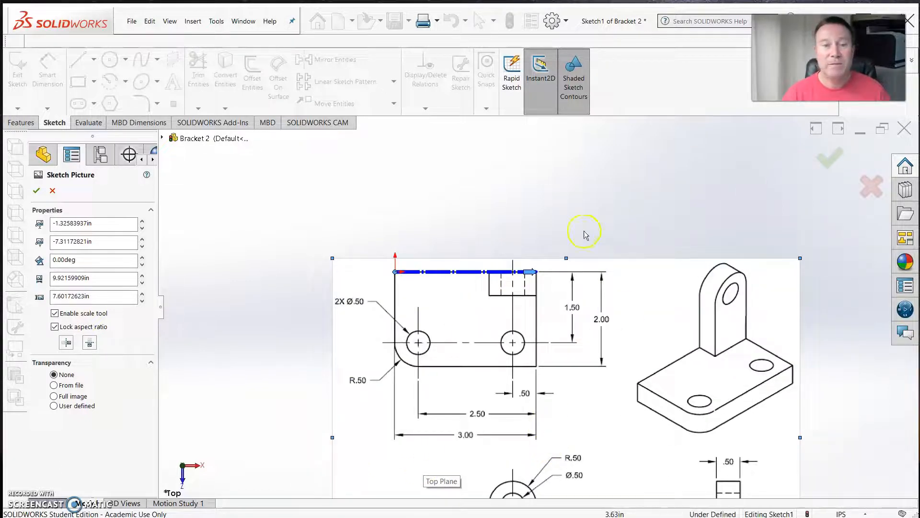
scroll(391, 199, "up", 1)
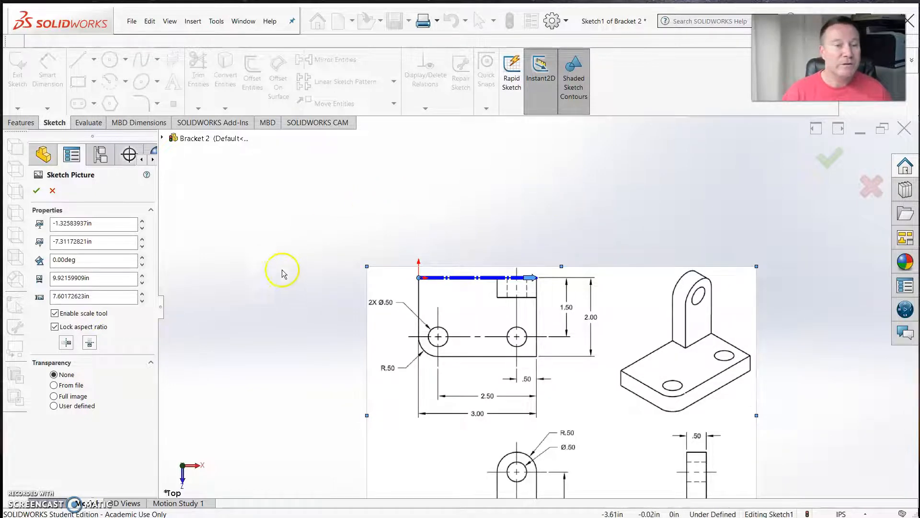
scroll(310, 224, "up", 4)
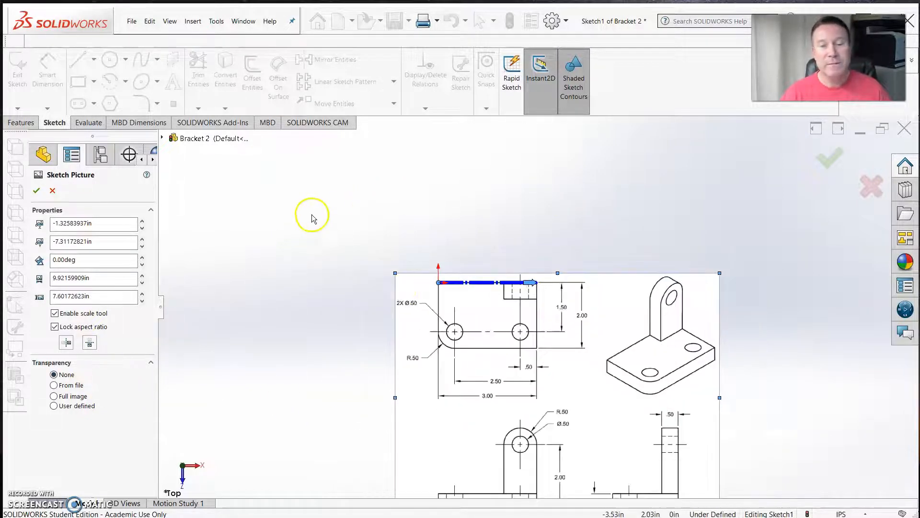
scroll(480, 386, "down", 2)
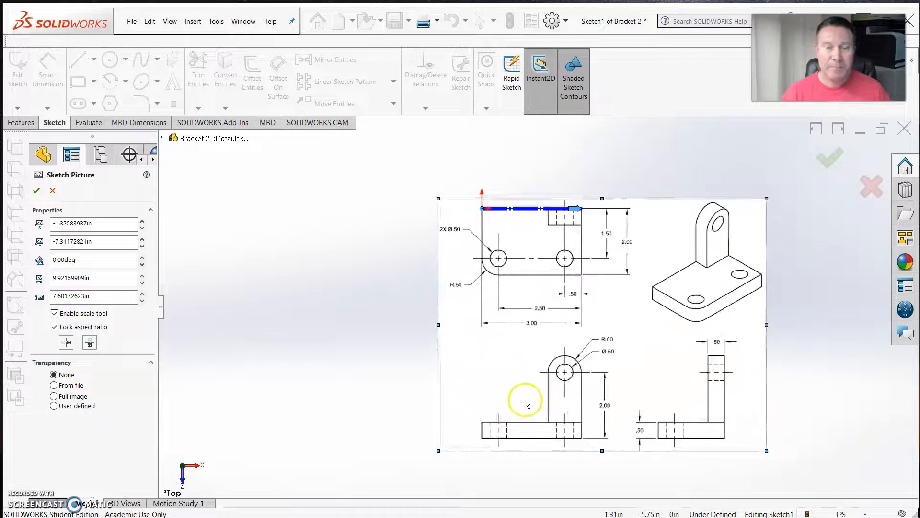
scroll(526, 358, "down", 2)
mouse_move(530, 353)
middle_mouse_down()
mouse_move(450, 208)
mouse_move(489, 302)
mouse_move(543, 319)
mouse_move(487, 220)
middle_mouse_up()
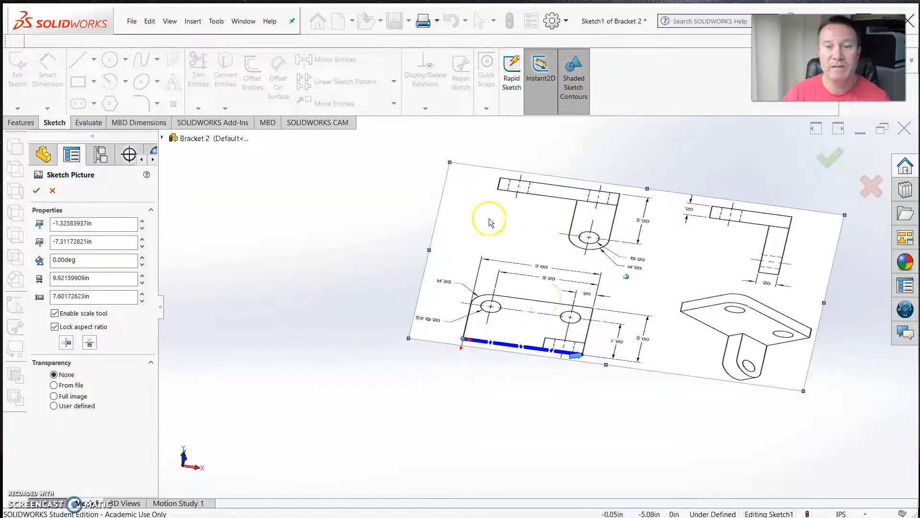
mouse_move(513, 274)
middle_mouse_down()
mouse_move(539, 267)
mouse_move(555, 287)
mouse_move(540, 293)
mouse_move(530, 257)
mouse_move(576, 242)
mouse_move(573, 234)
mouse_move(555, 288)
mouse_move(565, 318)
mouse_move(561, 377)
mouse_move(555, 324)
mouse_move(564, 332)
mouse_move(555, 336)
mouse_move(563, 327)
middle_mouse_up()
key("ctrl+5")
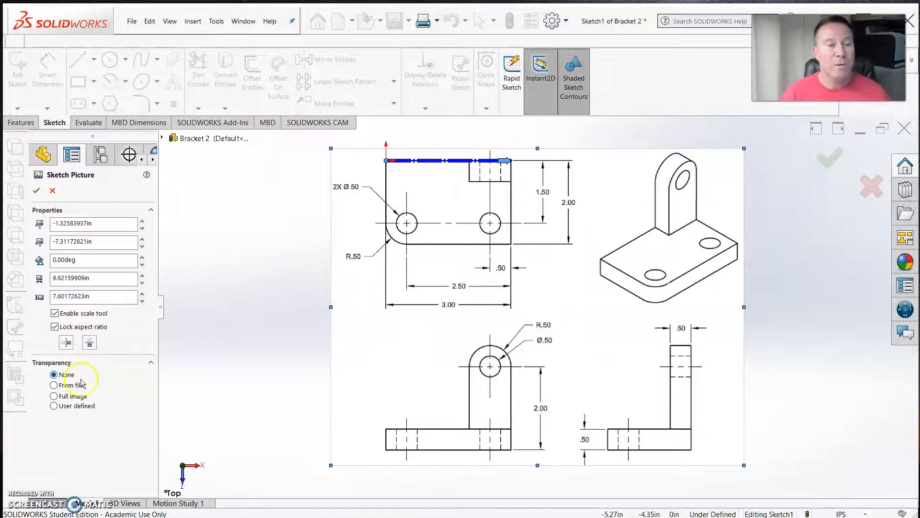
- Make the picture's white background see-through with user-defined transparency, picking white as the transparent color and setting transparency to 1.00
left_click(53, 406)
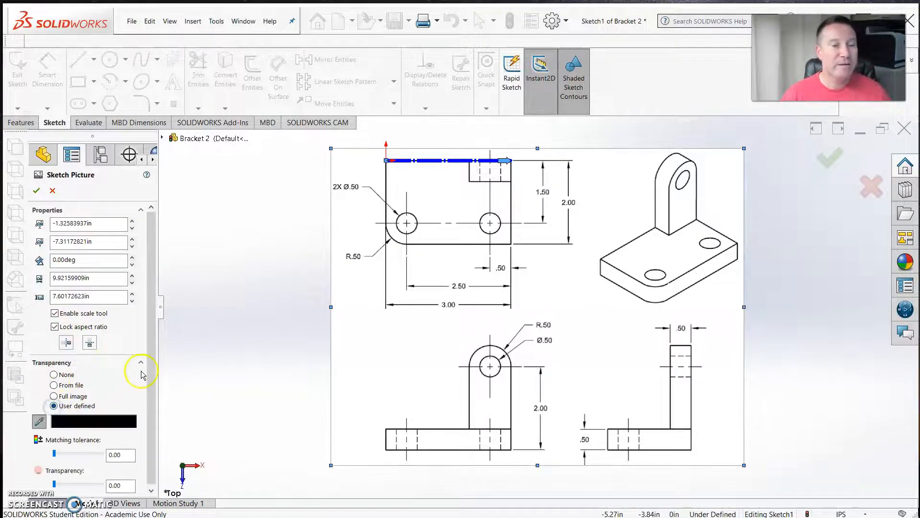
scroll(143, 364, "down", 1)
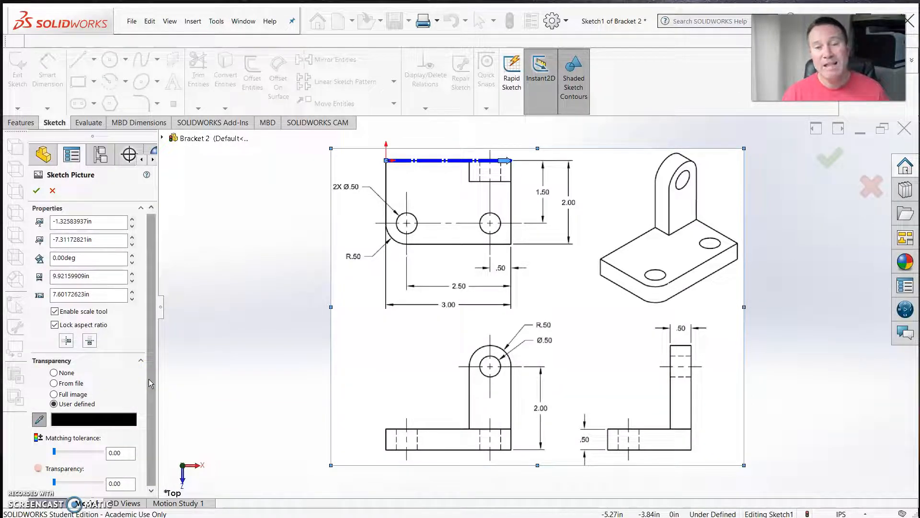
left_click(40, 420)
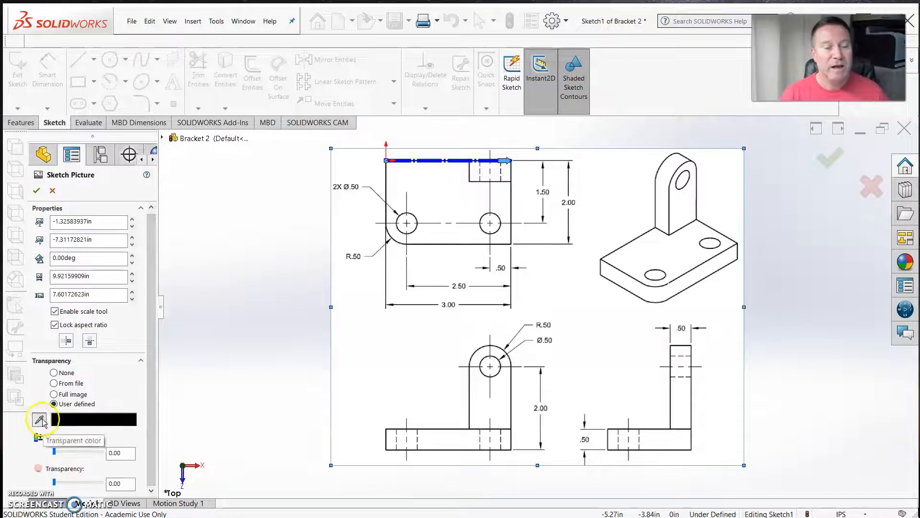
left_click(40, 420)
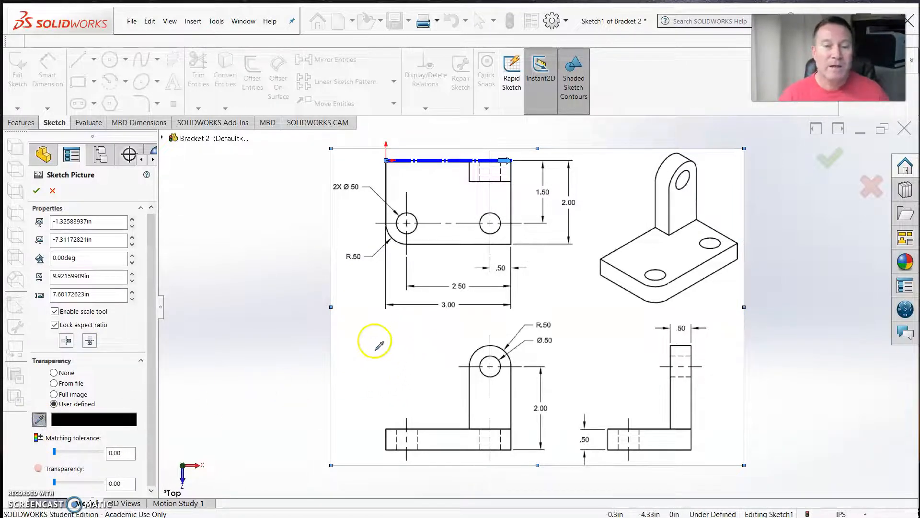
left_click(425, 337)
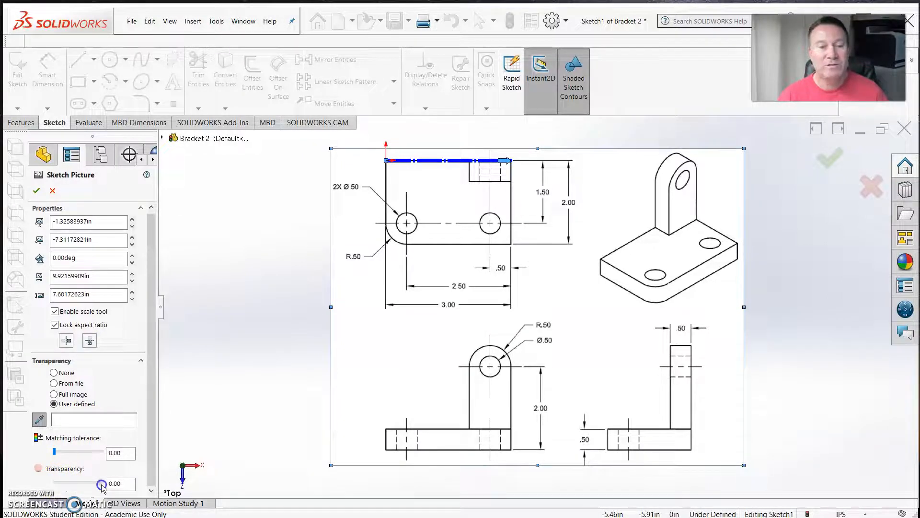
left_click_drag(101, 485, 104, 488)
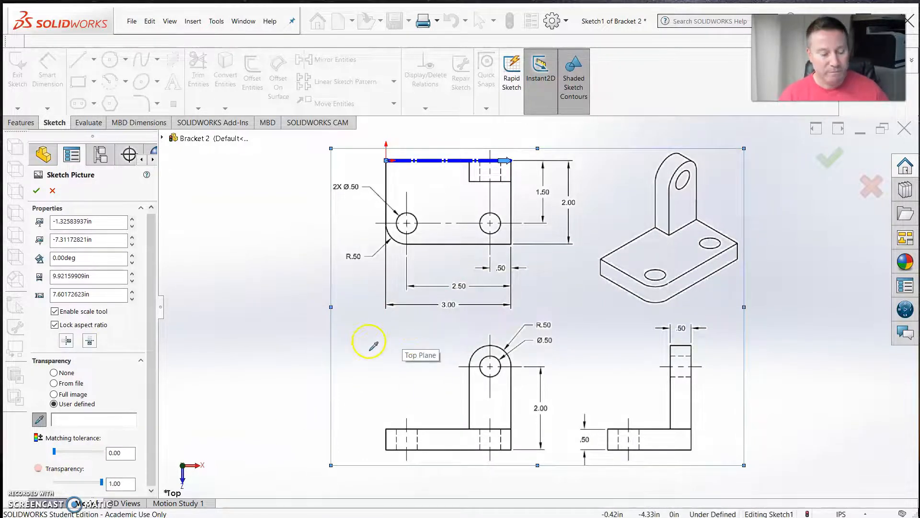
- Inspect the transparent picture from several angles, restore the top view, and accept the sketch picture settings
mouse_move(374, 339)
middle_mouse_down()
mouse_move(382, 339)
mouse_move(411, 246)
middle_mouse_up()
mouse_move(479, 214)
middle_mouse_down()
mouse_move(476, 188)
mouse_move(468, 242)
mouse_move(436, 324)
mouse_move(444, 223)
middle_mouse_up()
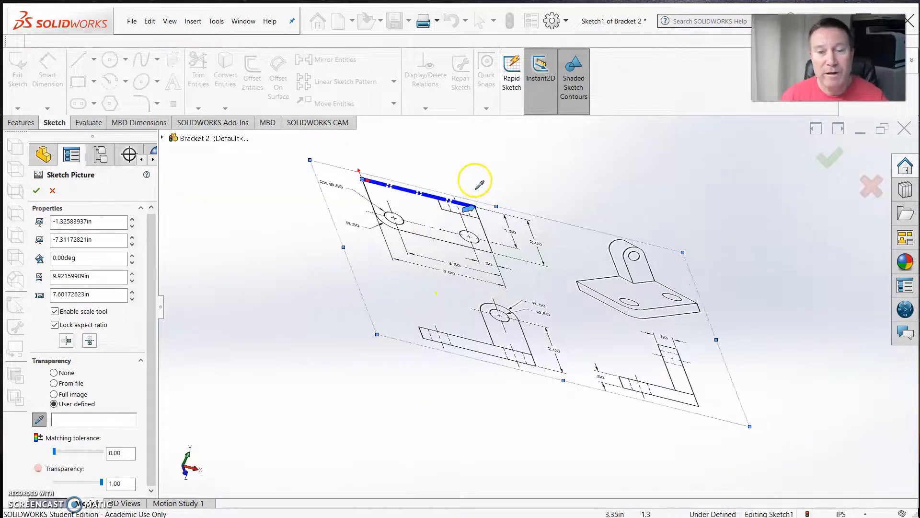
mouse_move(495, 180)
middle_mouse_down()
mouse_move(468, 267)
mouse_move(433, 312)
middle_mouse_up()
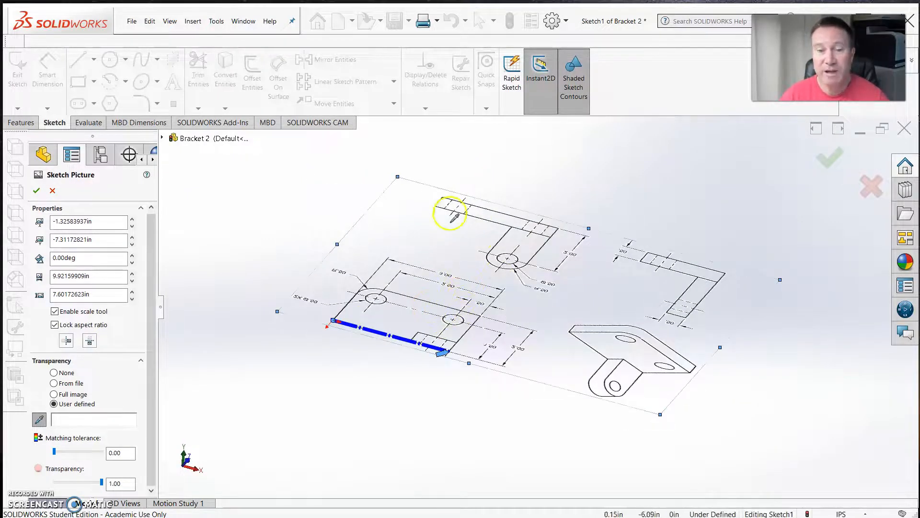
mouse_move(596, 249)
middle_mouse_down()
mouse_move(476, 281)
mouse_move(498, 297)
mouse_move(492, 315)
middle_mouse_up()
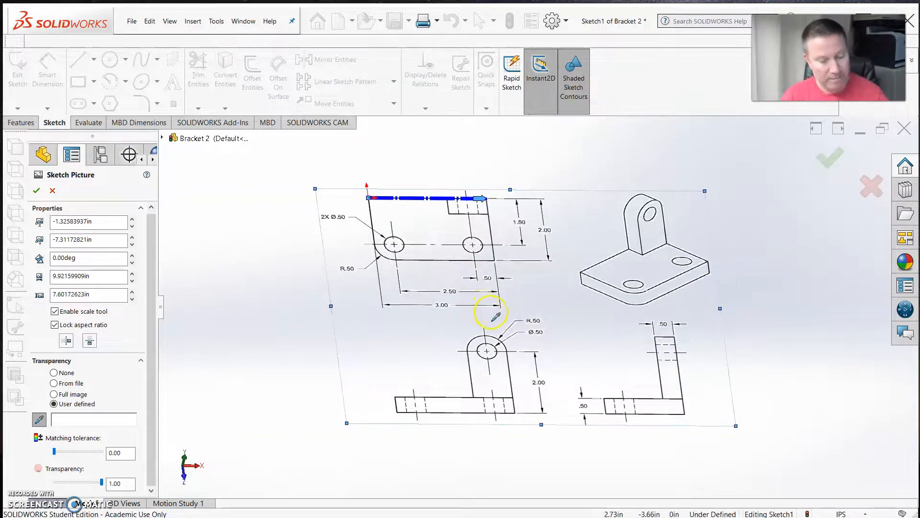
key("ctrl+5")
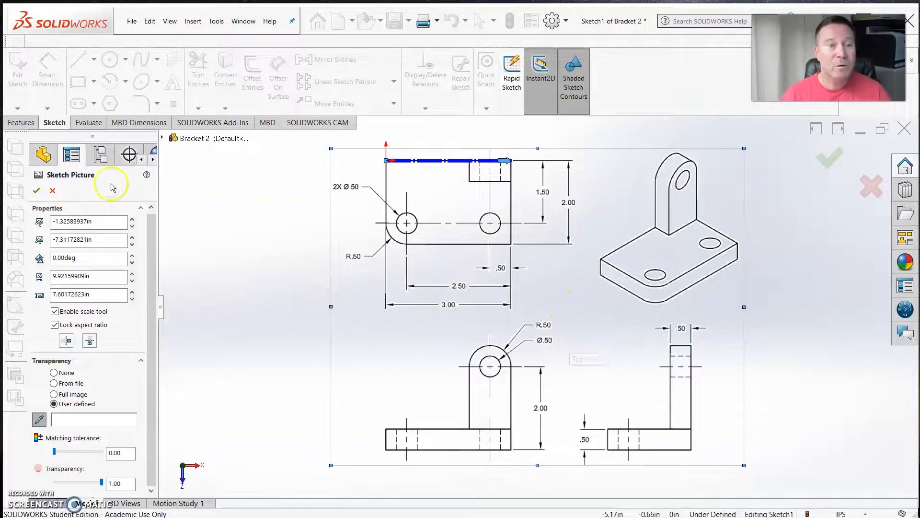
left_click(37, 191)
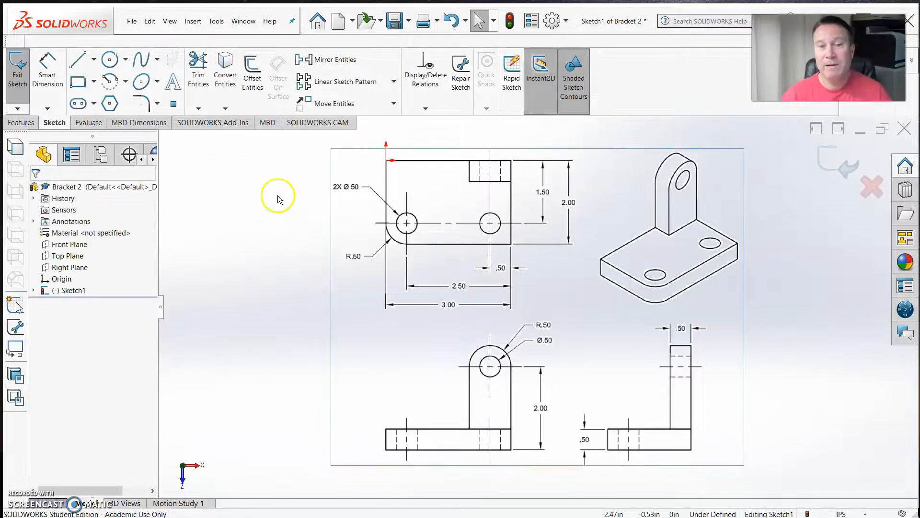